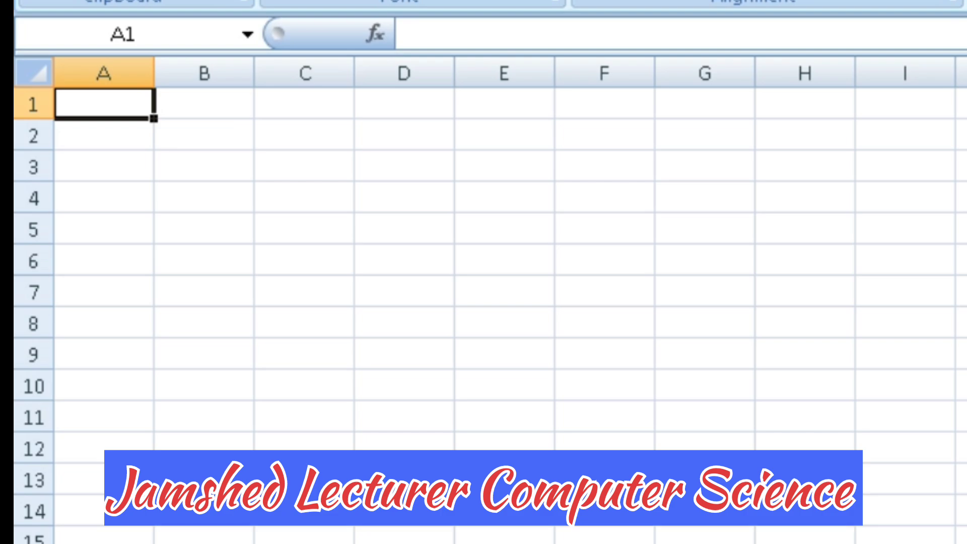
Enter 3, 4, 33 and 44 into cells A1 to A4.
key(F2)
text(3)
key(Return)
text(4)
key(Return)
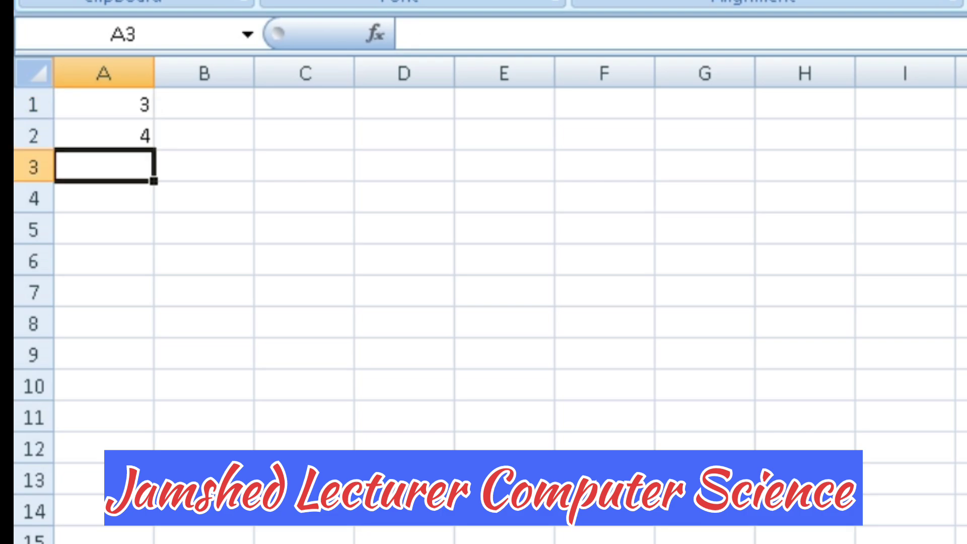
text(33)
key(Return)
text(44)
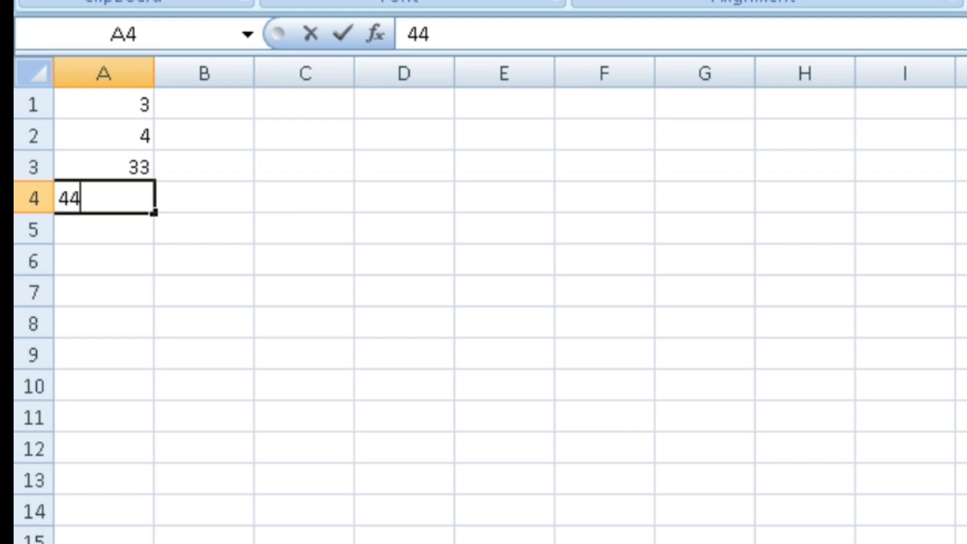
key(Return)
Enter 66, 34 and 55 into cells A5 to A7.
key(F2)
text(66)
key(Return)
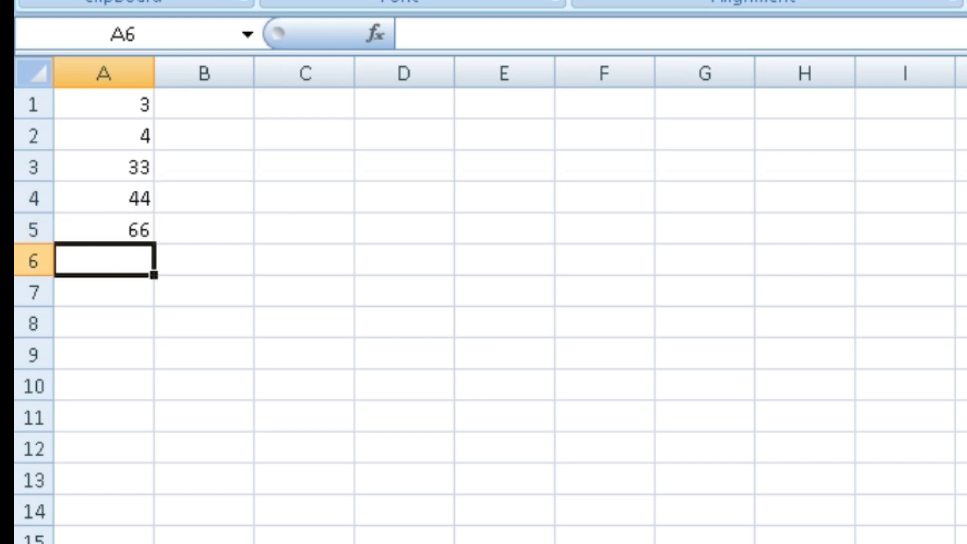
text(34)
key(Return)
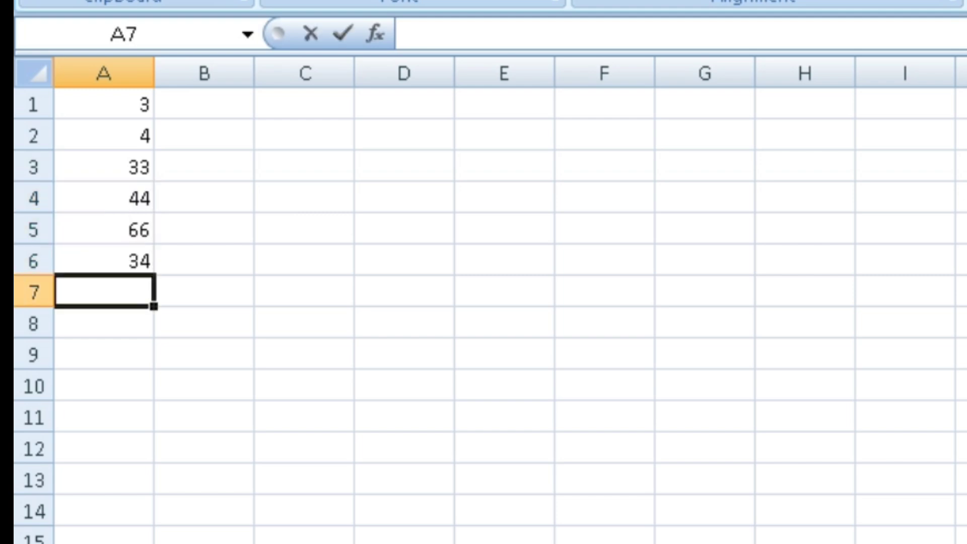
text(55)
key(Return)
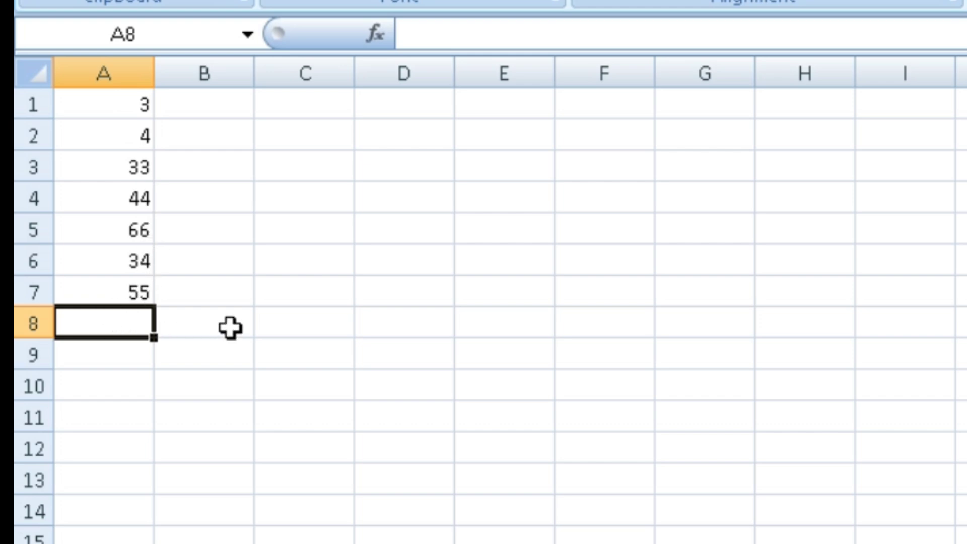
Enter =MAX(A1:A7) in cell A8 so it displays 66.
double_click(132, 323)
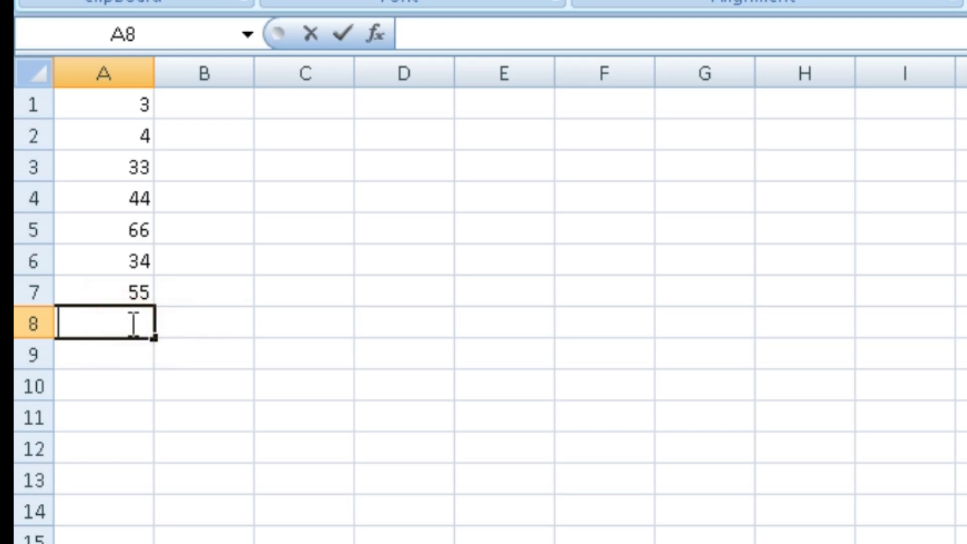
text(=max)
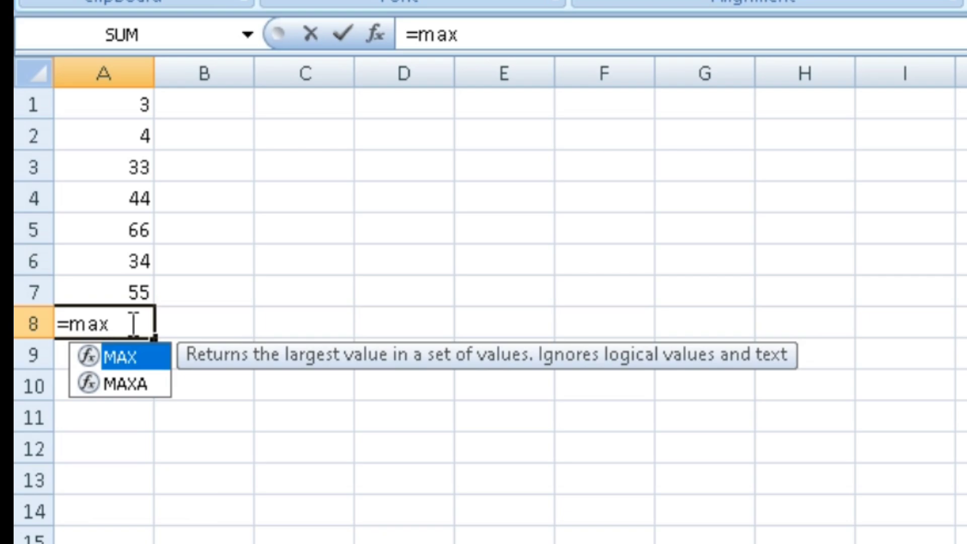
text(()
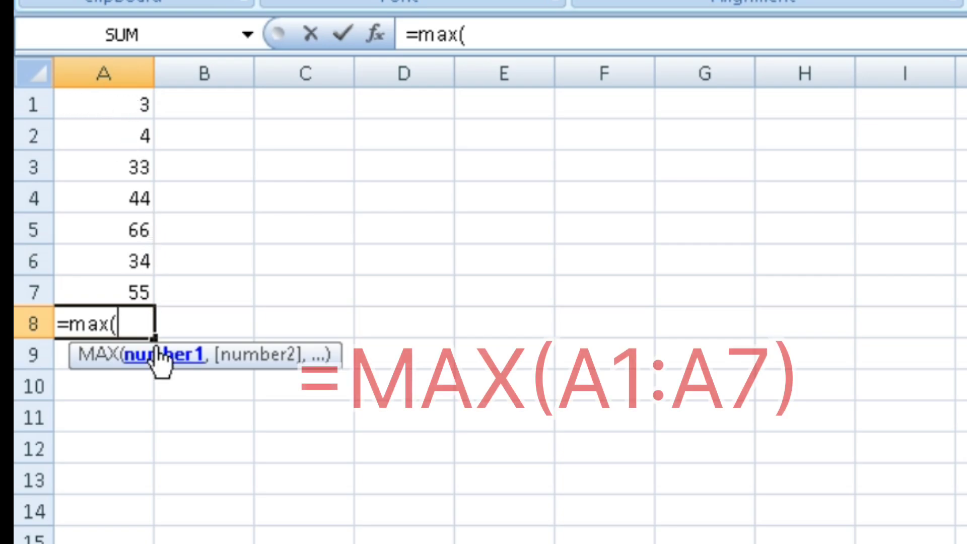
text(a1)
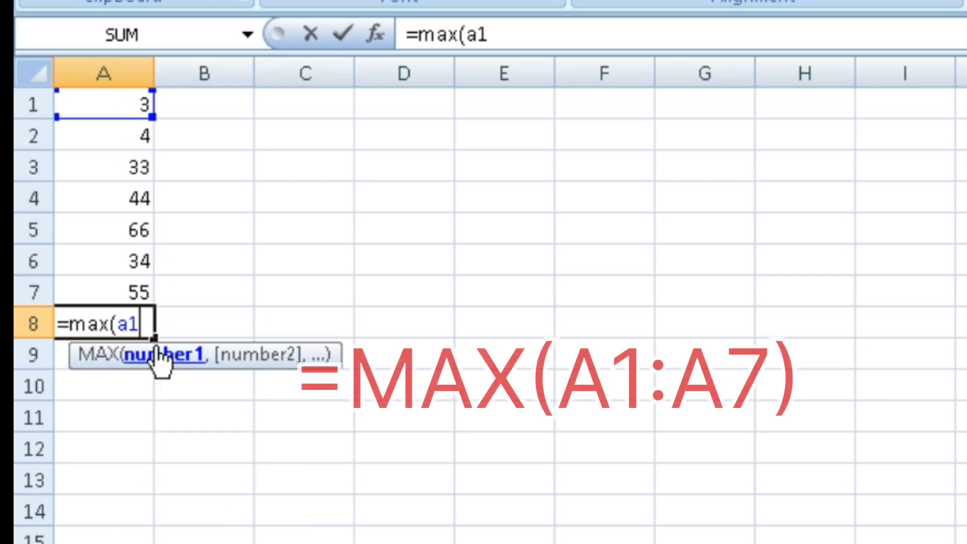
text(:)
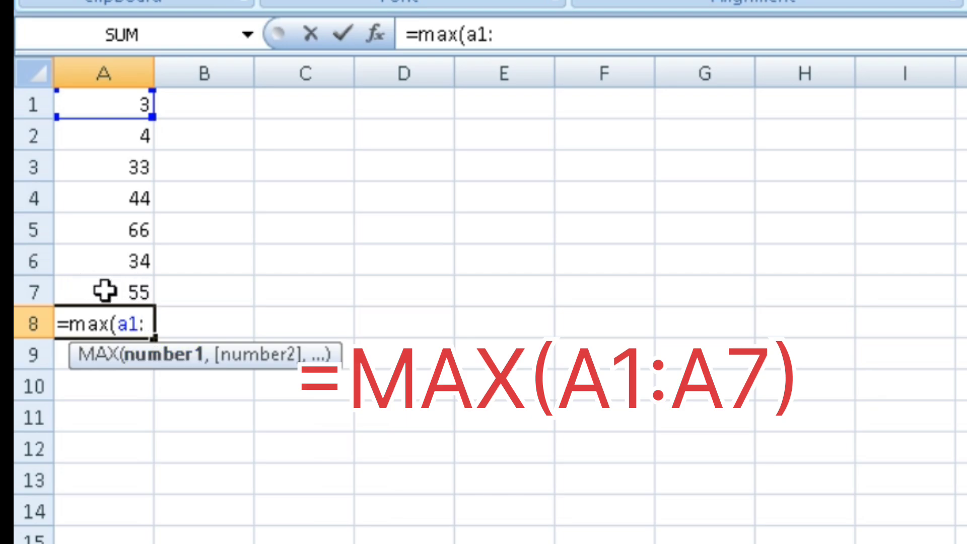
text(a7)
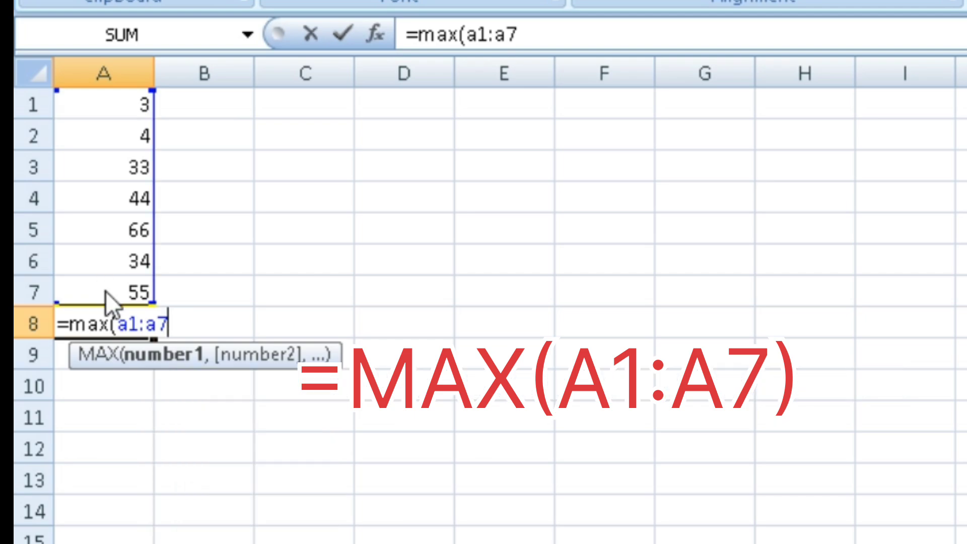
text())
key(Return)
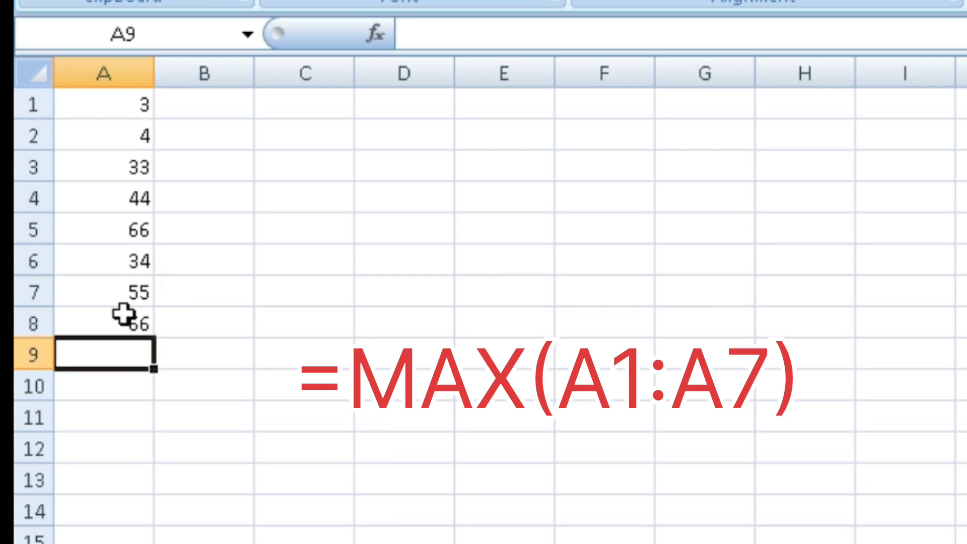
Copy the A8 MAX formula across row 8 to column I, then enter 55, 4, 3 in C1:C3.
click(123, 315)
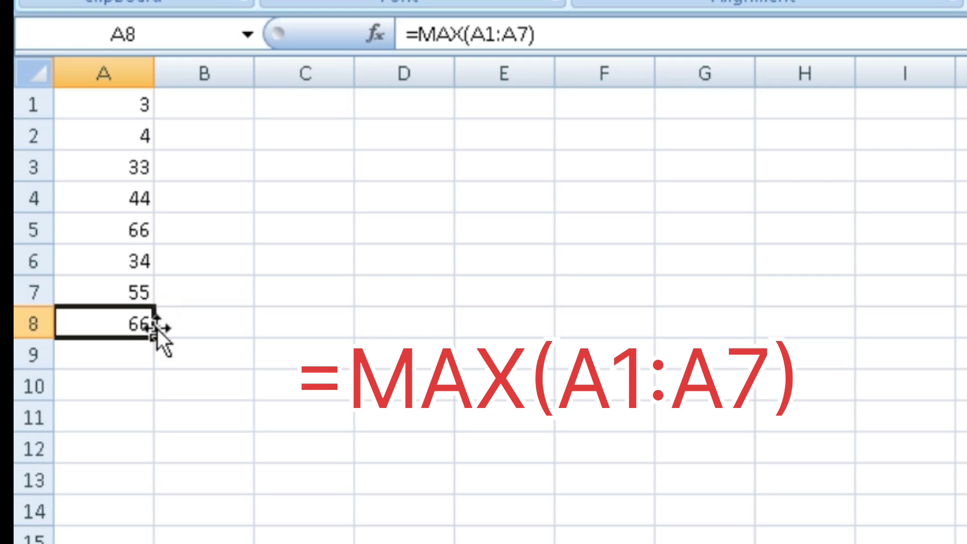
mouse_move(154, 336)
mouse_down()
mouse_move(798, 351)
mouse_move(907, 327)
mouse_up()
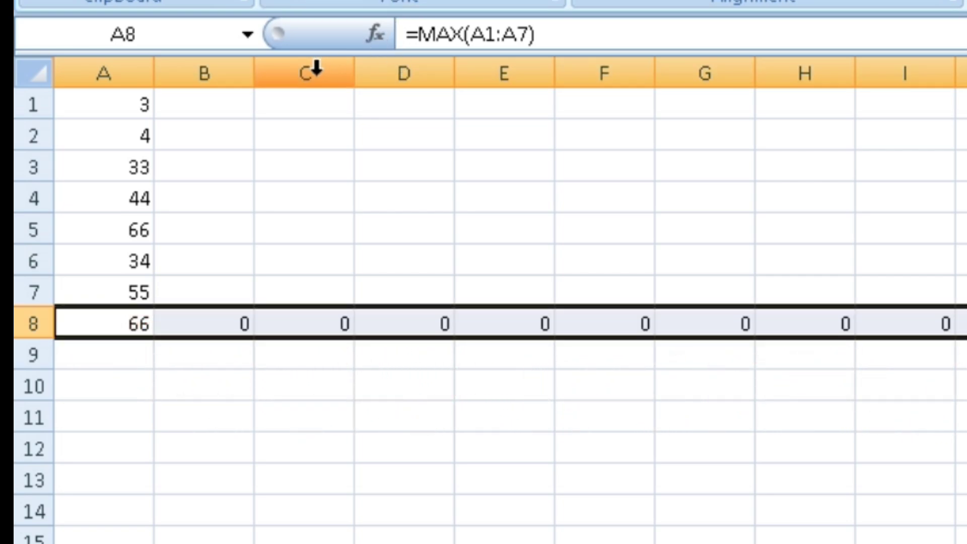
click(313, 103)
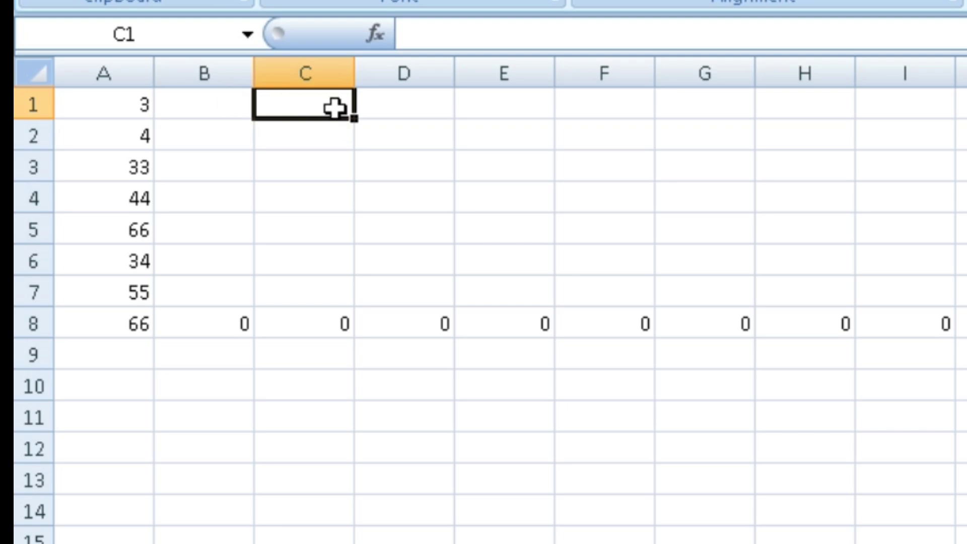
text(55)
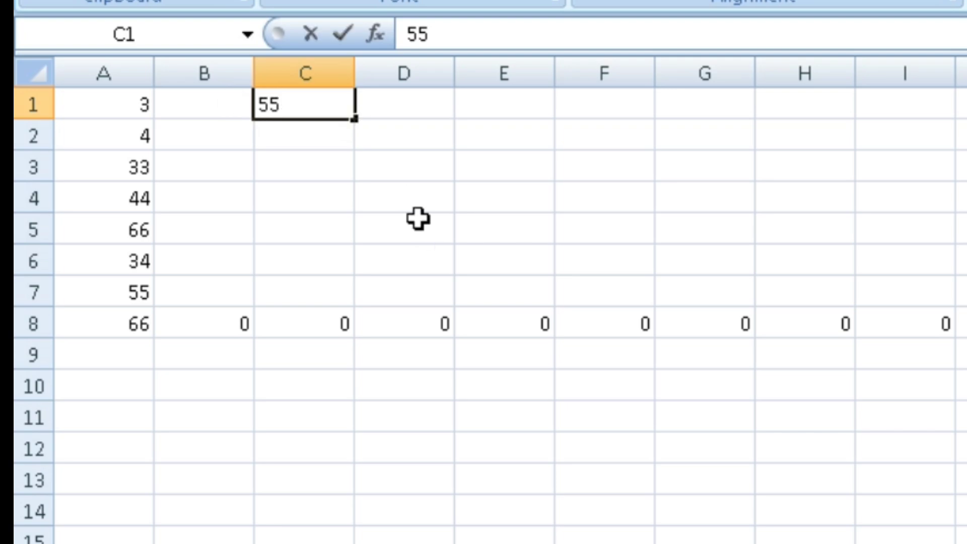
key(Return)
text(4)
key(Return)
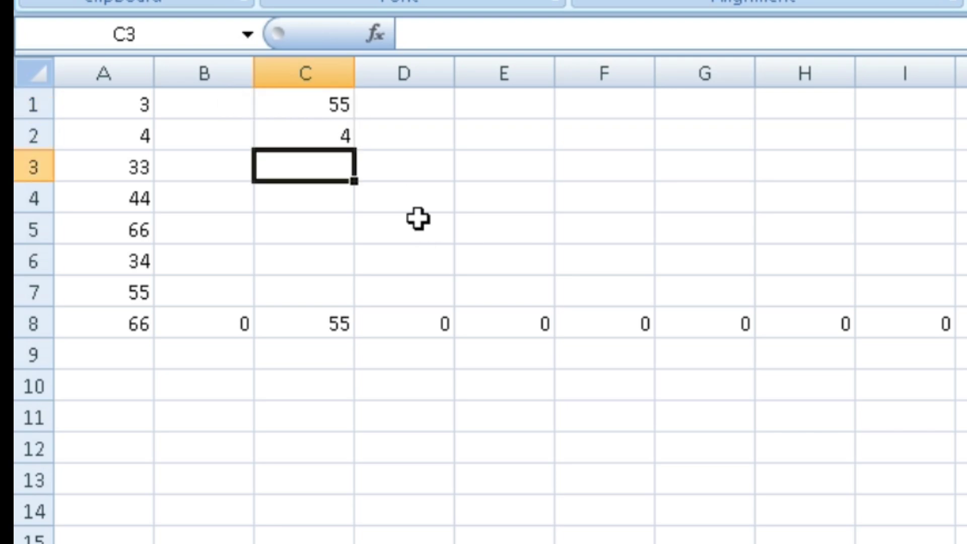
text(3)
key(Return)
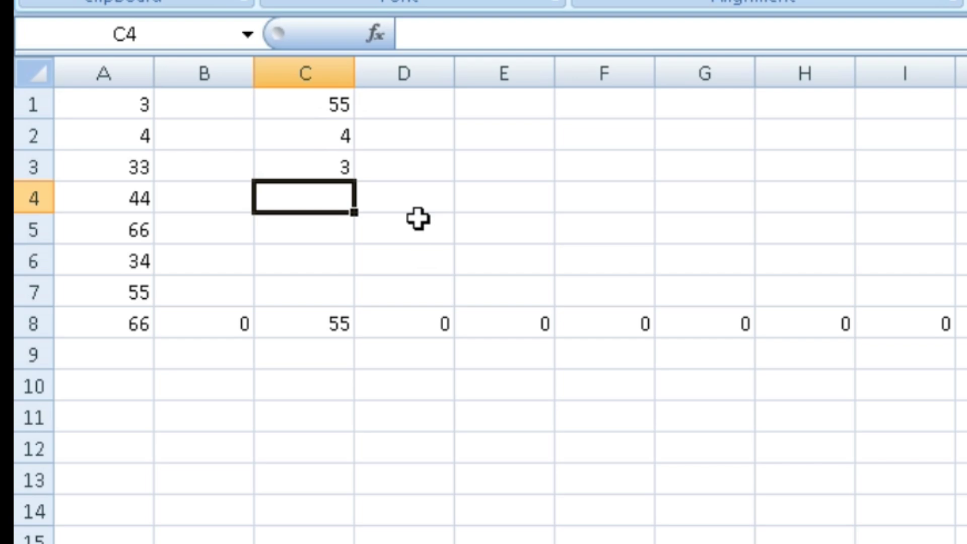
Enter 34, 56 and 12 in C4:C6, ending on C5's 56.
text(34)
key(Return)
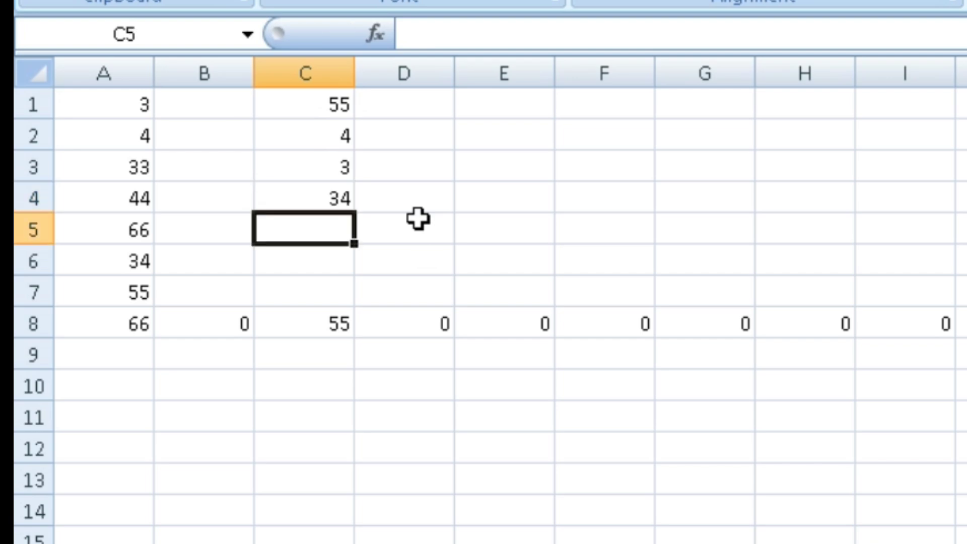
text(56)
key(Return)
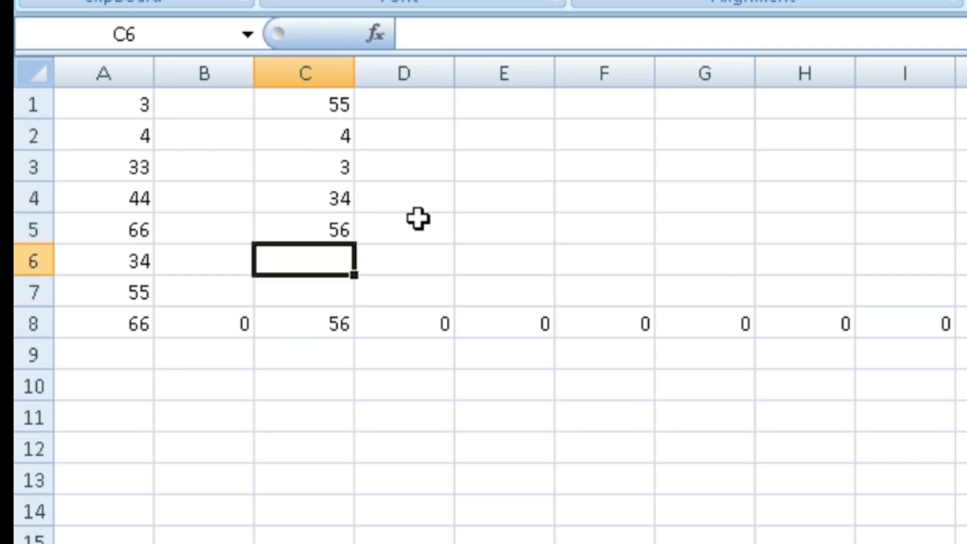
text(12)
key(Return)
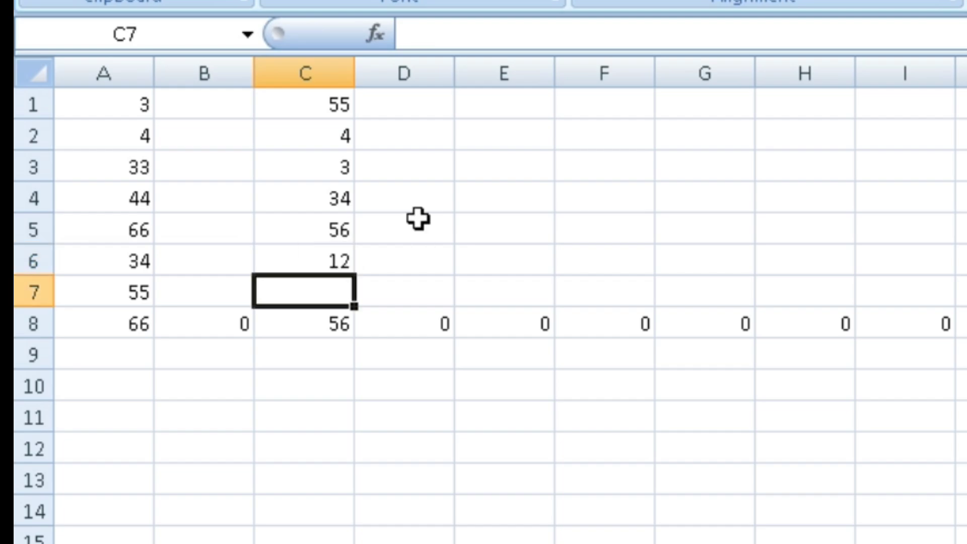
key(Up)
key(Up)
key(Up)
key(Up)
key(Down)
key(Down)
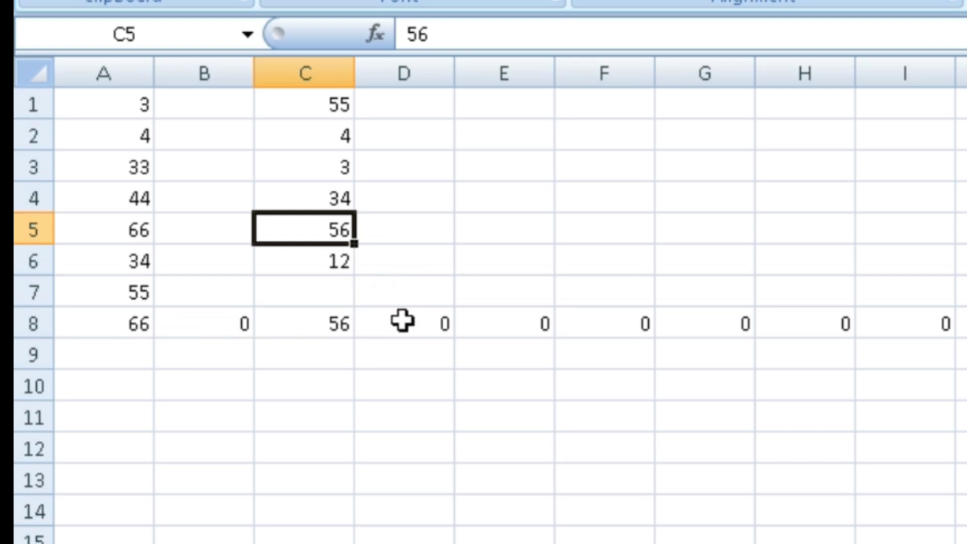
Enter 4, 44, 33, 23 and 66 across cells F1 to J1.
click(141, 324)
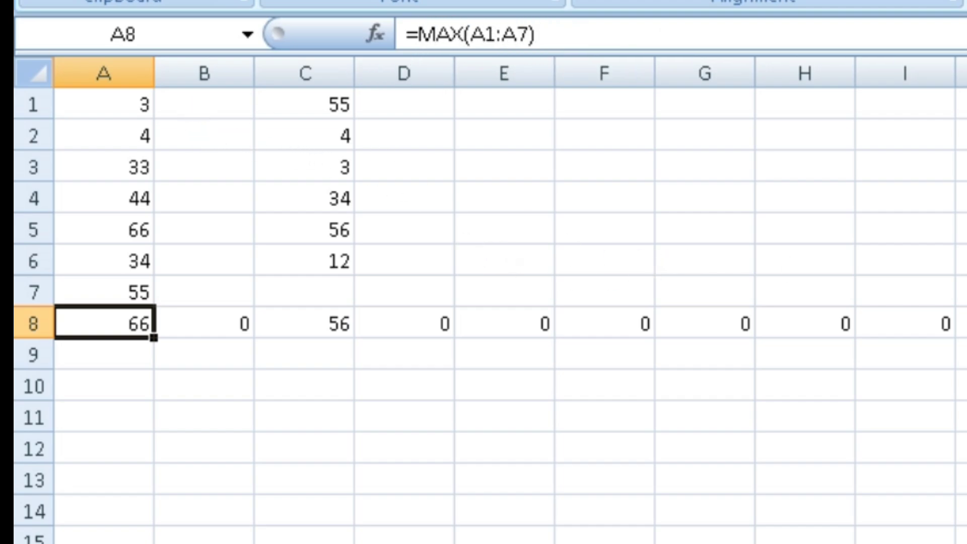
double_click(611, 112)
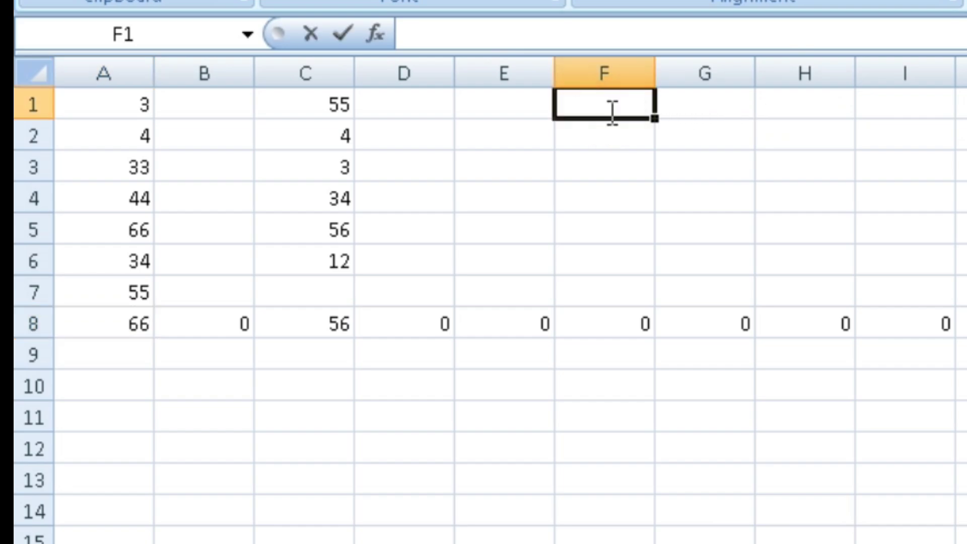
text(4)
key(Tab)
text(44)
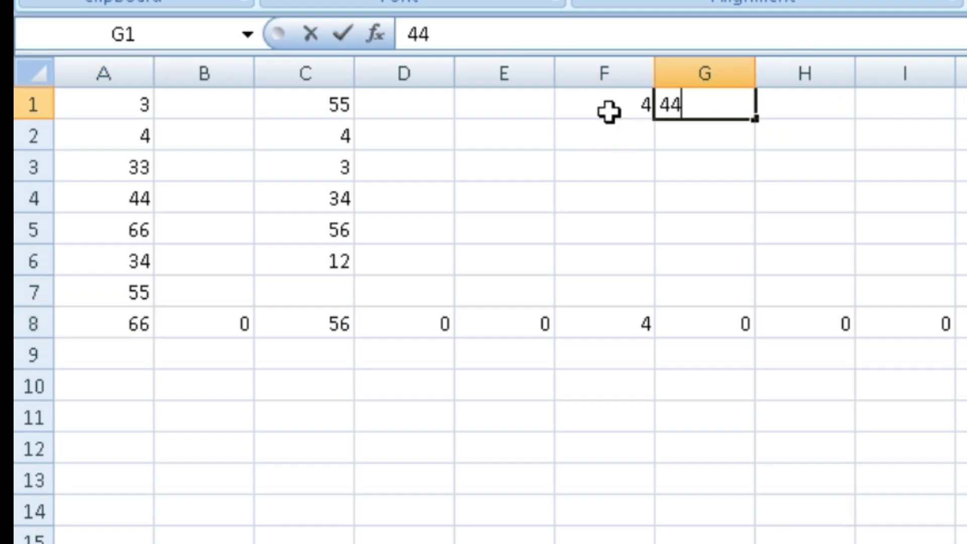
key(Tab)
text(33)
key(Tab)
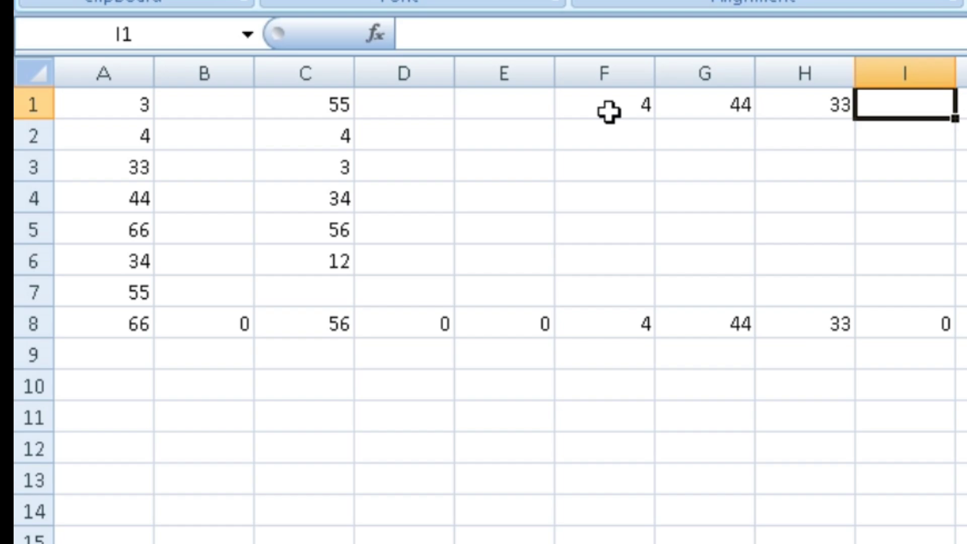
text(23)
key(Tab)
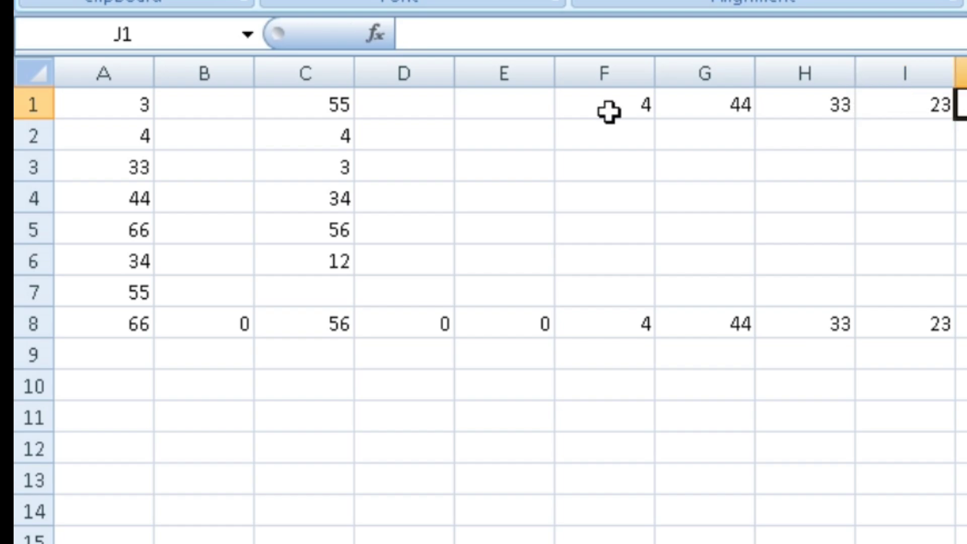
text(66)
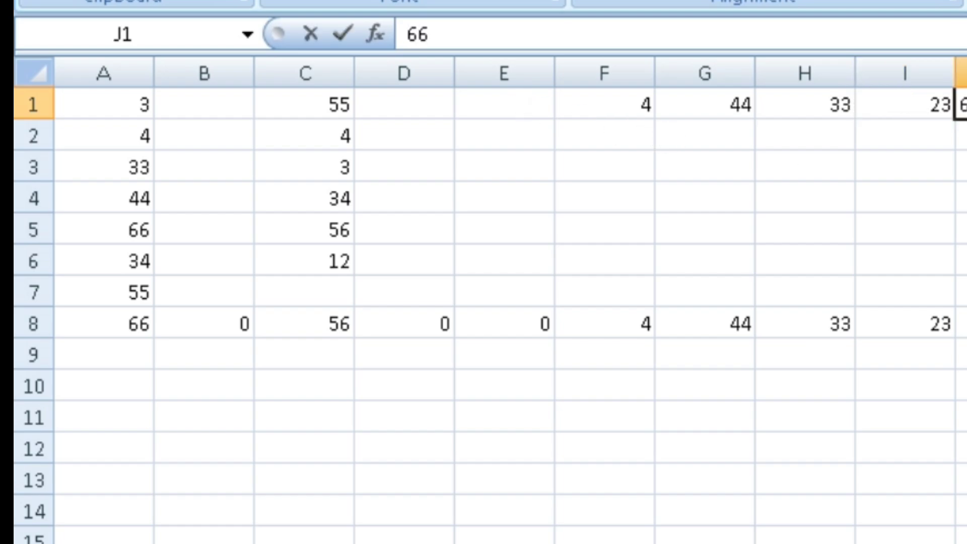
key(Tab)
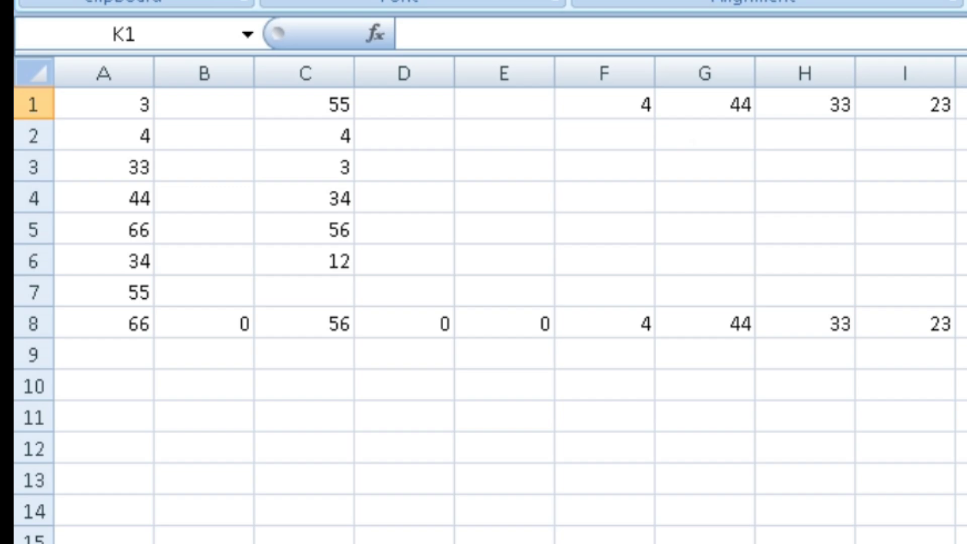
Enter =MAX(F1:J1) in cell K1, which returns 66.
text(=)
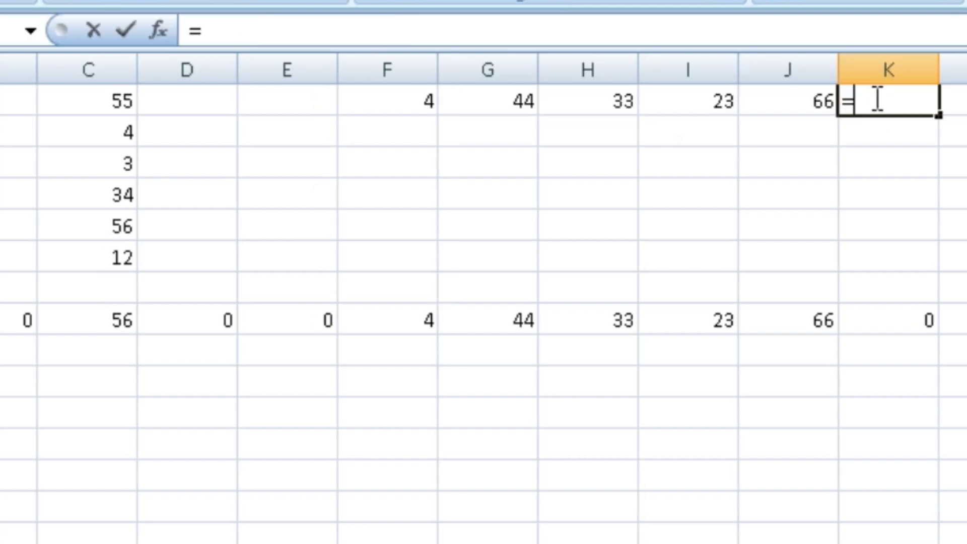
text(max)
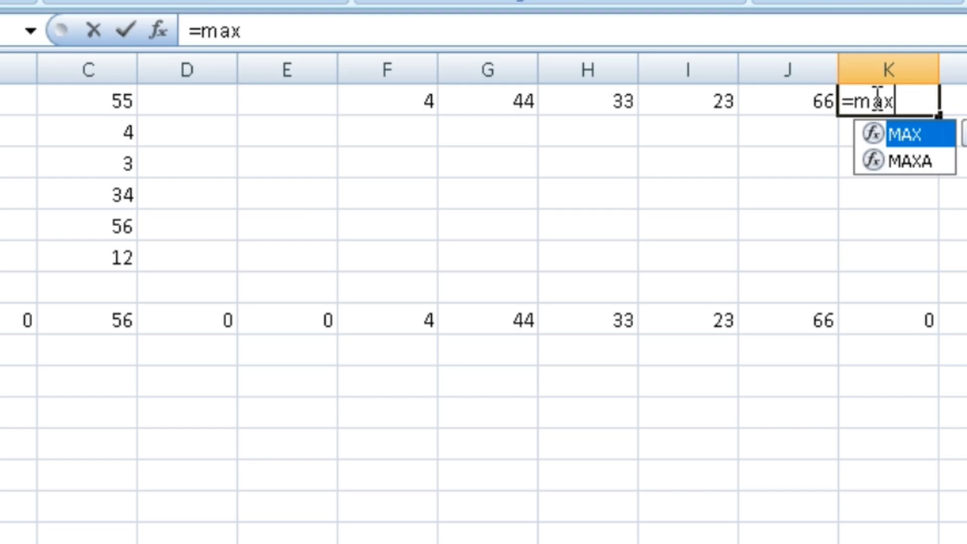
text(()
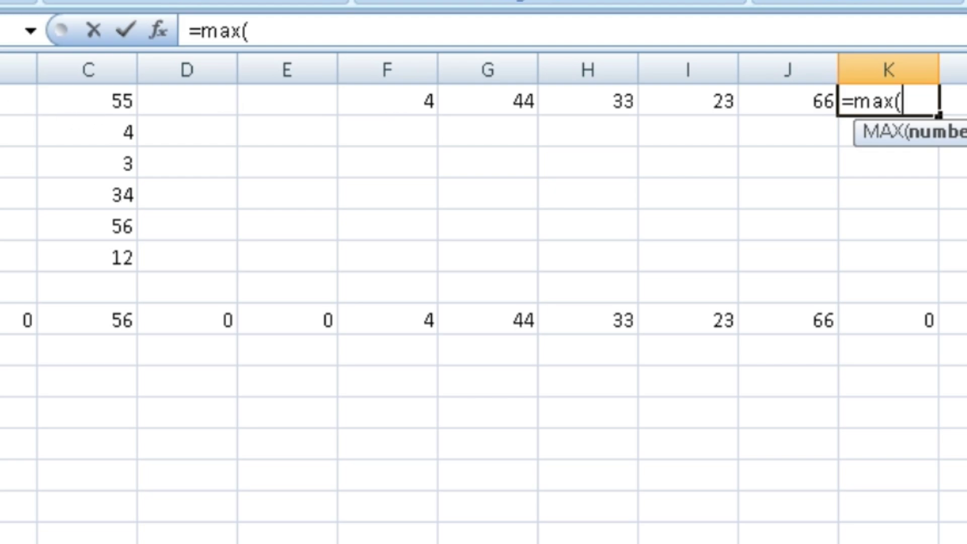
text(f1)
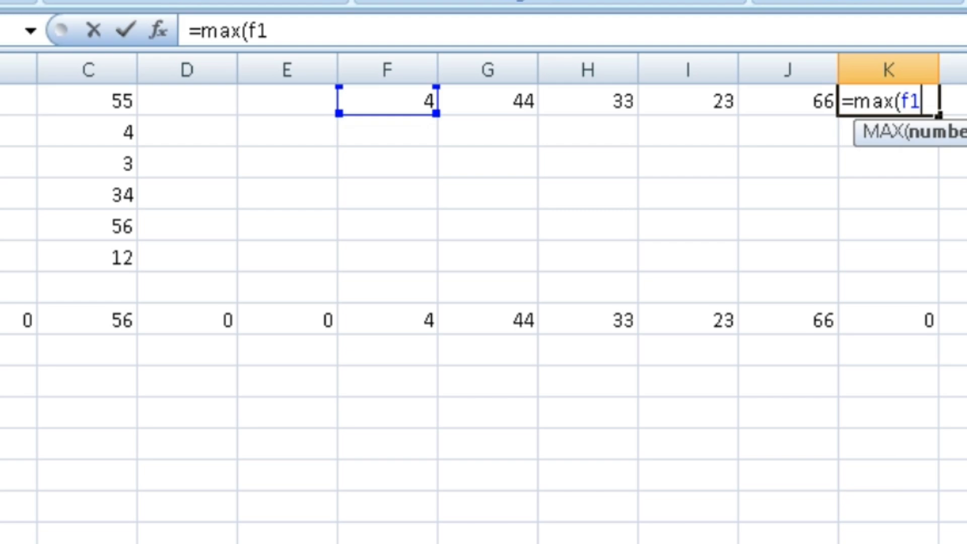
text(:)
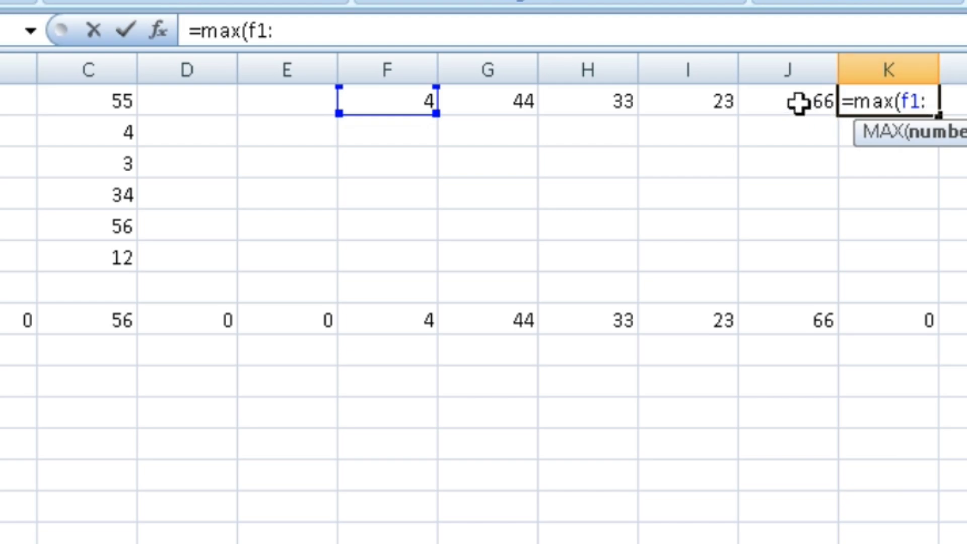
text(j)
text(1))
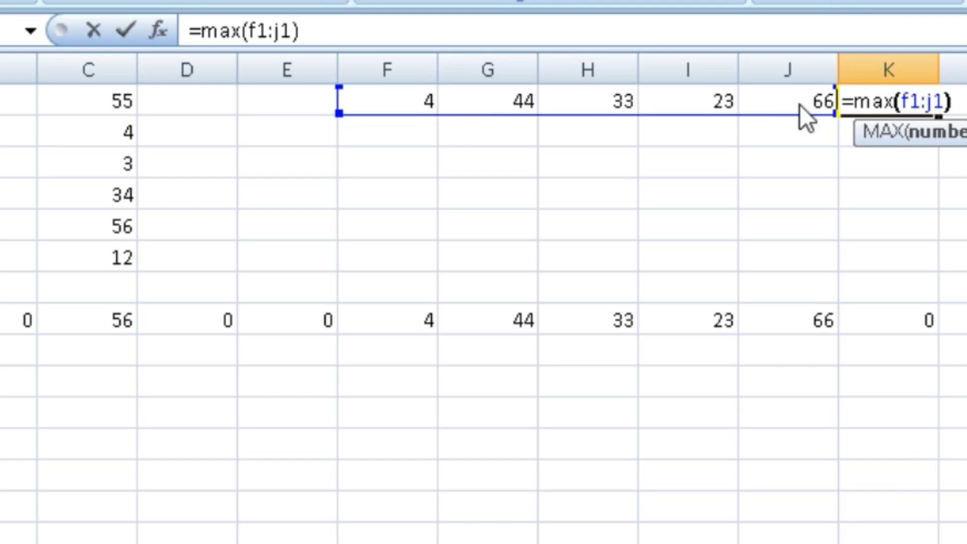
key(Return)
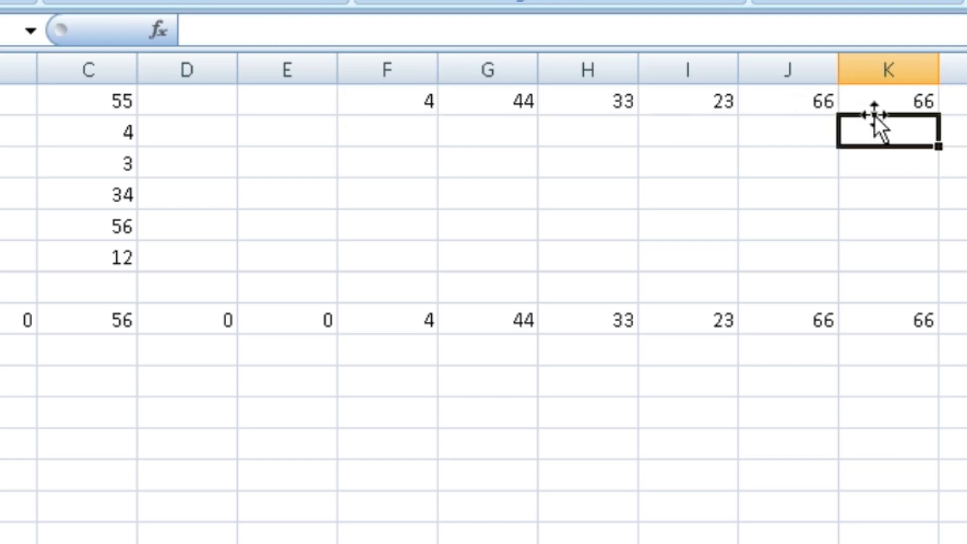
click(909, 98)
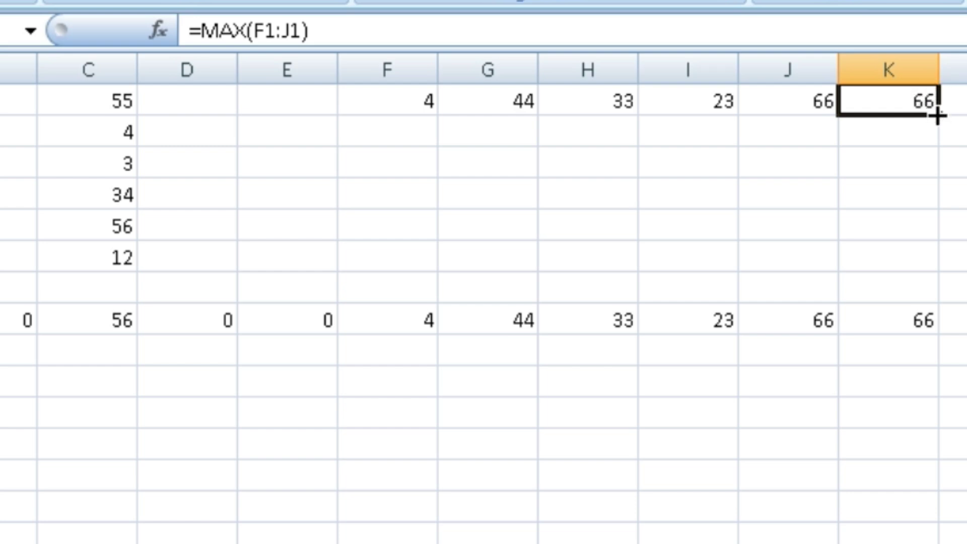
Fill the K1 MAX formula down to K5, then enter 3 and 2 in F2:G2.
click(937, 116)
drag(937, 116, 926, 238)
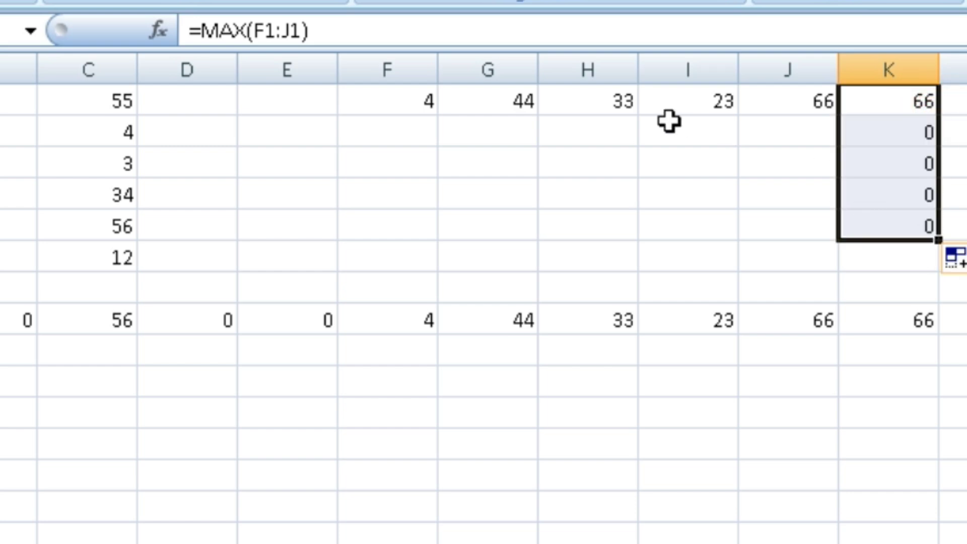
click(425, 133)
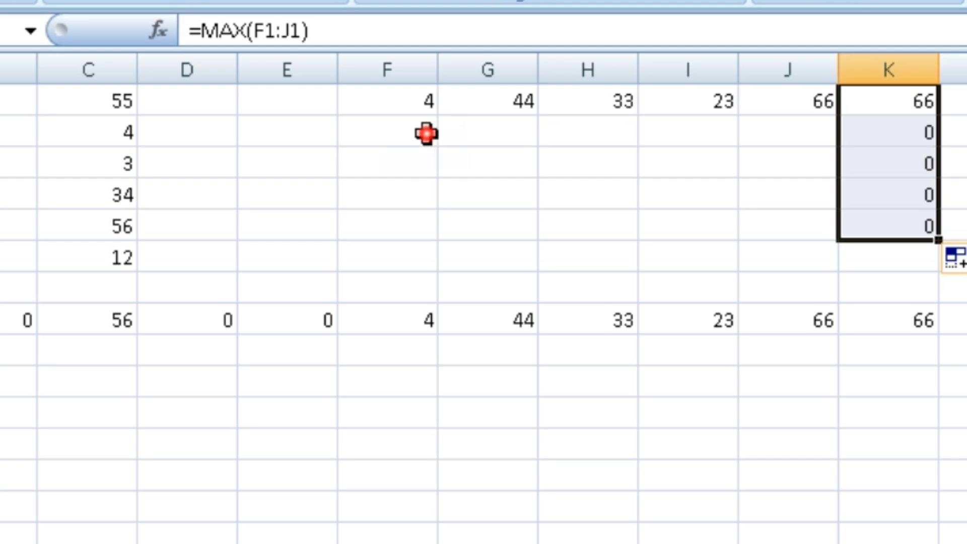
text(3)
key(Tab)
text(2)
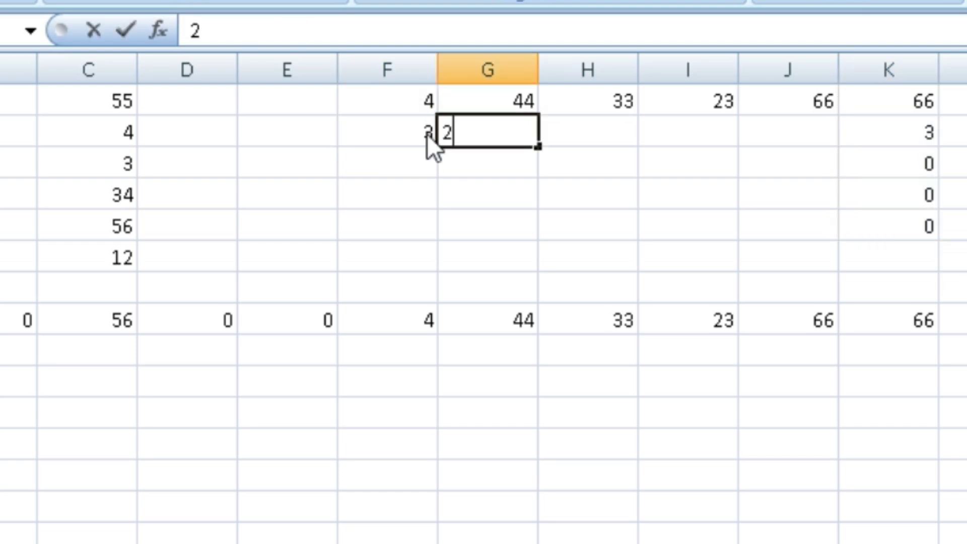
key(Tab)
Enter 322, 23 and 23 in H2:J2 so K2 shows 322.
text(322)
key(Tab)
text(23)
key(Tab)
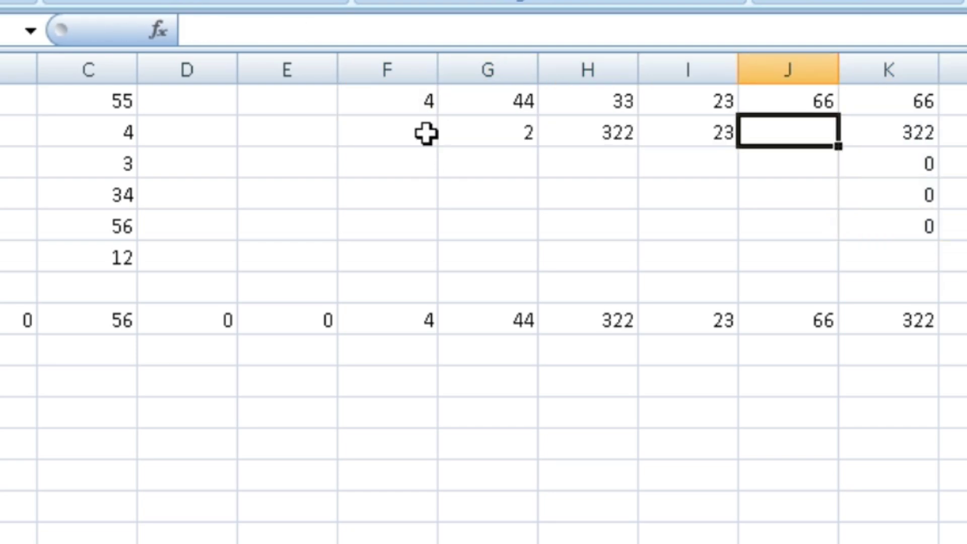
text(23)
key(Return)
key(Up)
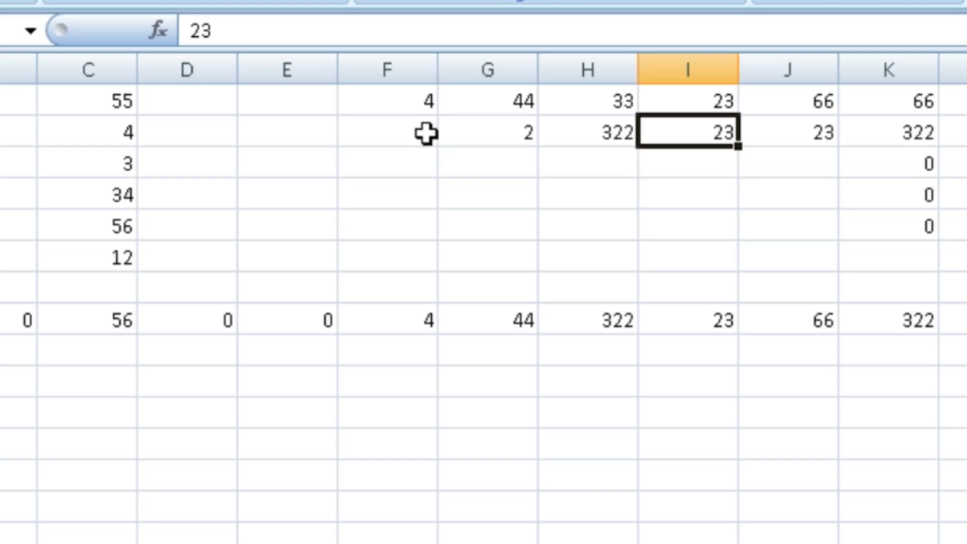
key(Left)
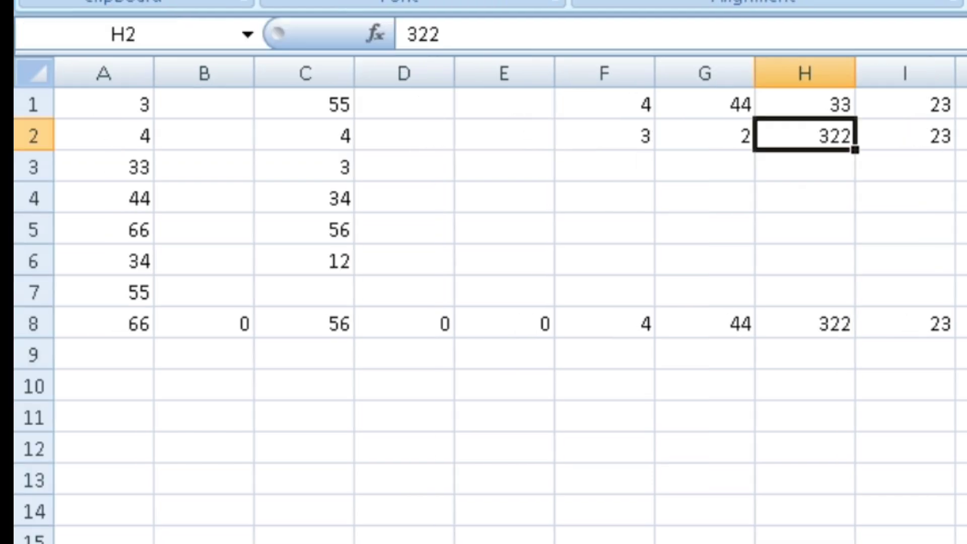
On the next blank sheet, enter 323, 232, 12, 233, 22 and 44 in A1:A6.
key(ctrl+Page_Down)
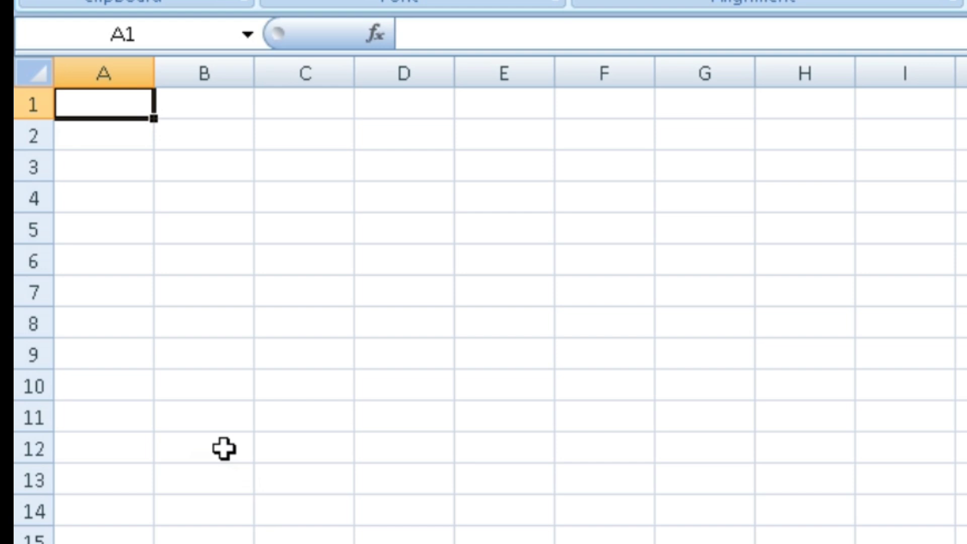
text(323)
text(23)
key(Return)
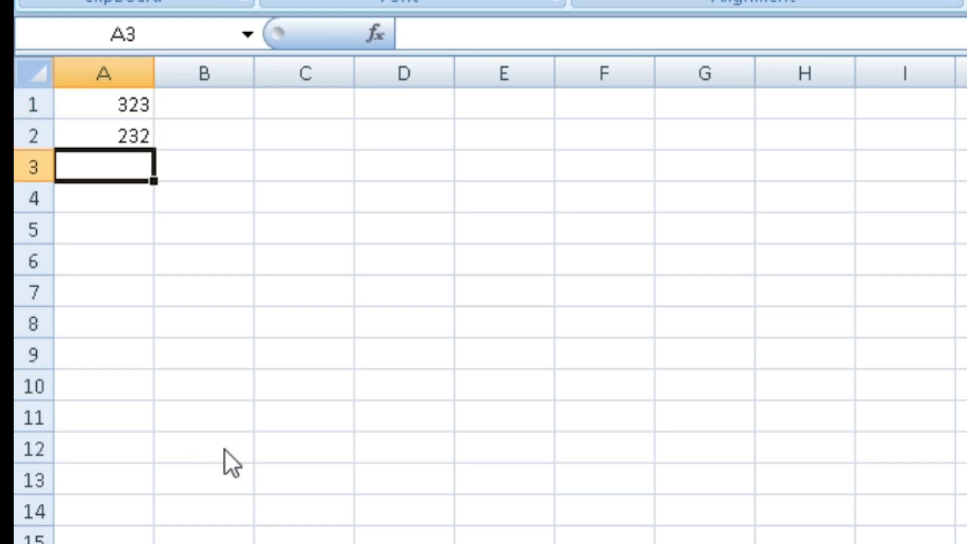
text(12)
key(Return)
text(233)
key(Return)
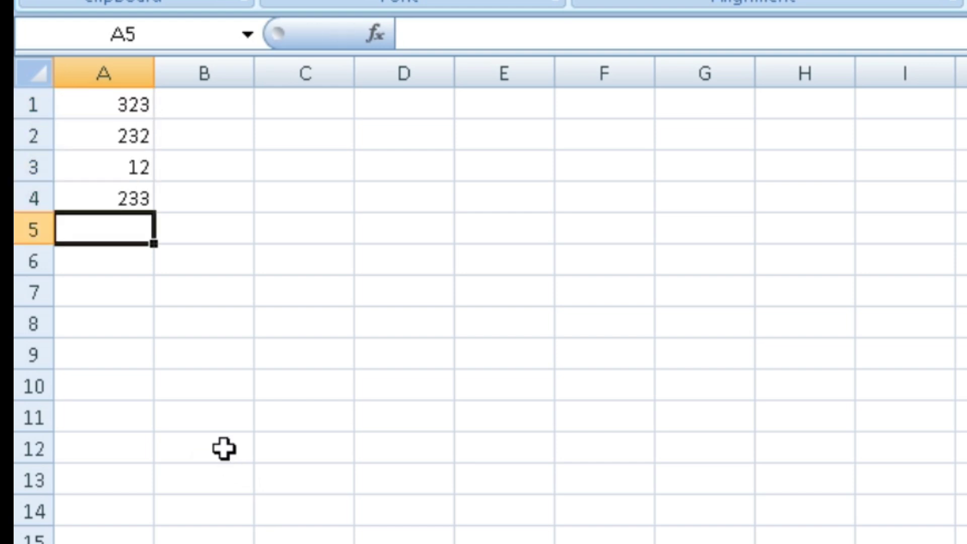
text(22)
key(Return)
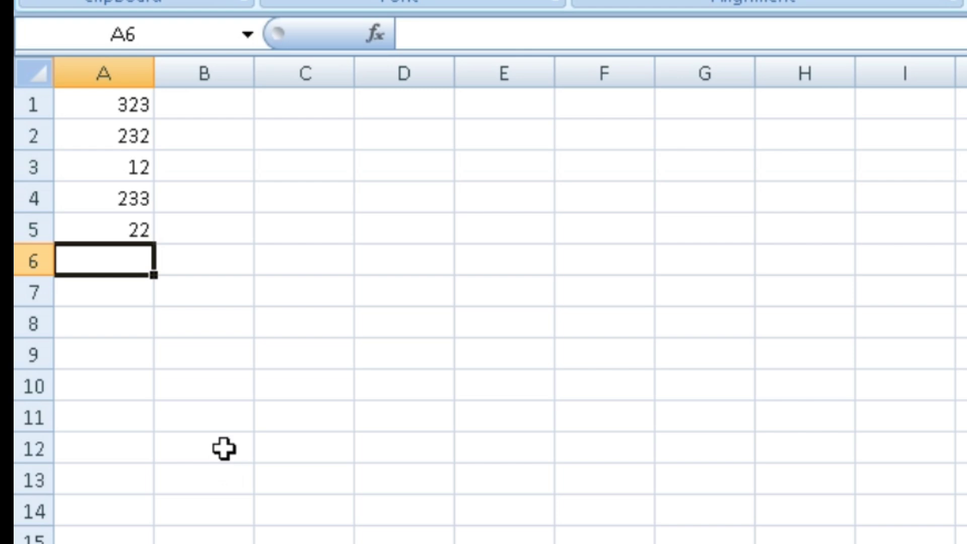
text(44)
key(Return)
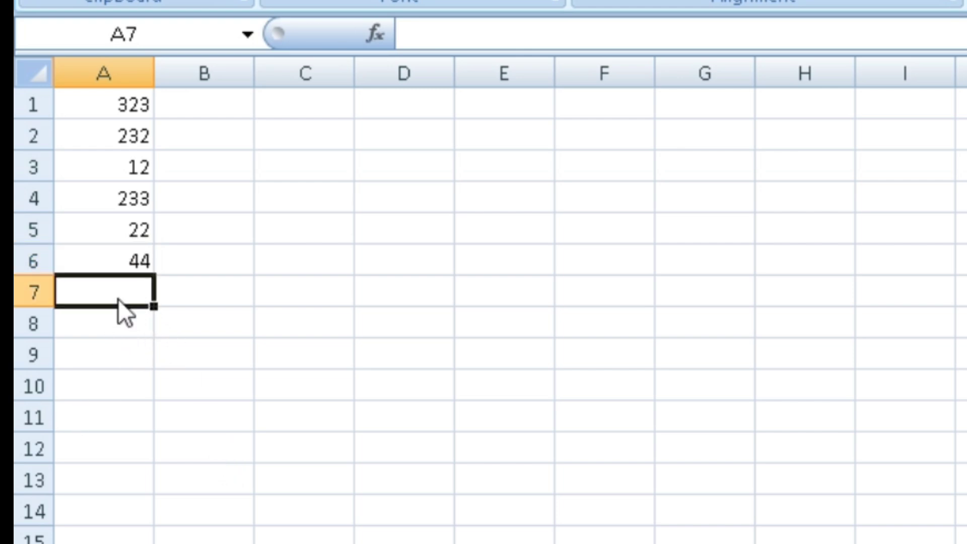
Enter =MIN(A1:A6) in cell A7 so it shows 12.
text(mi)
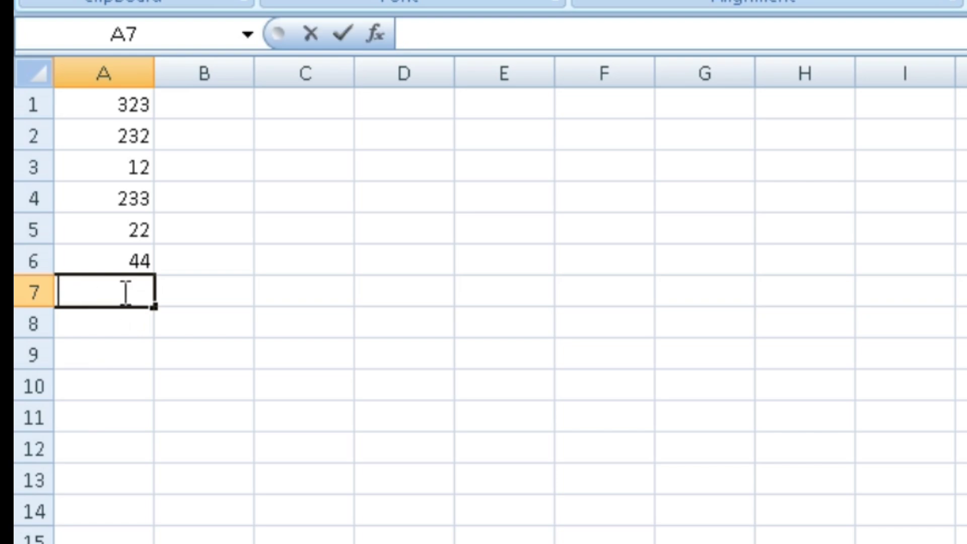
text(=min)
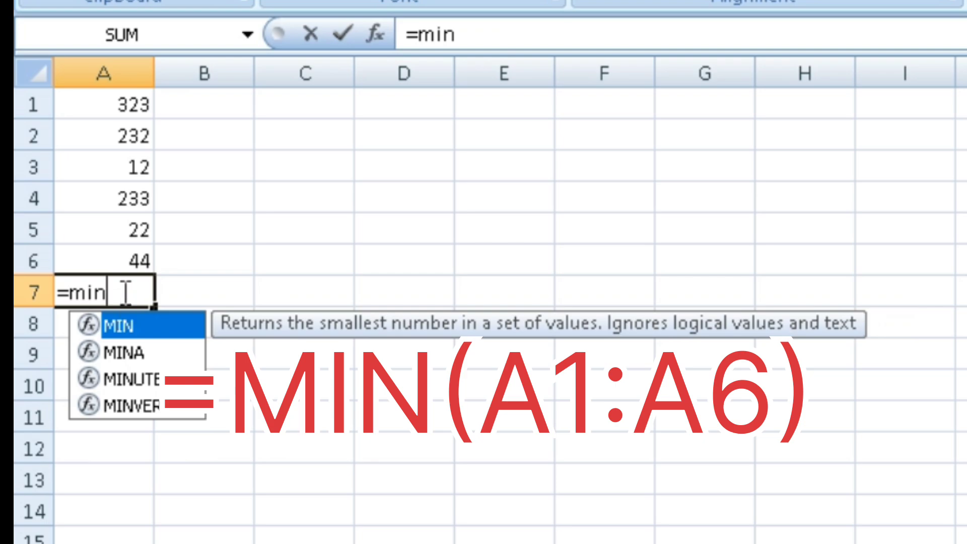
text((a)
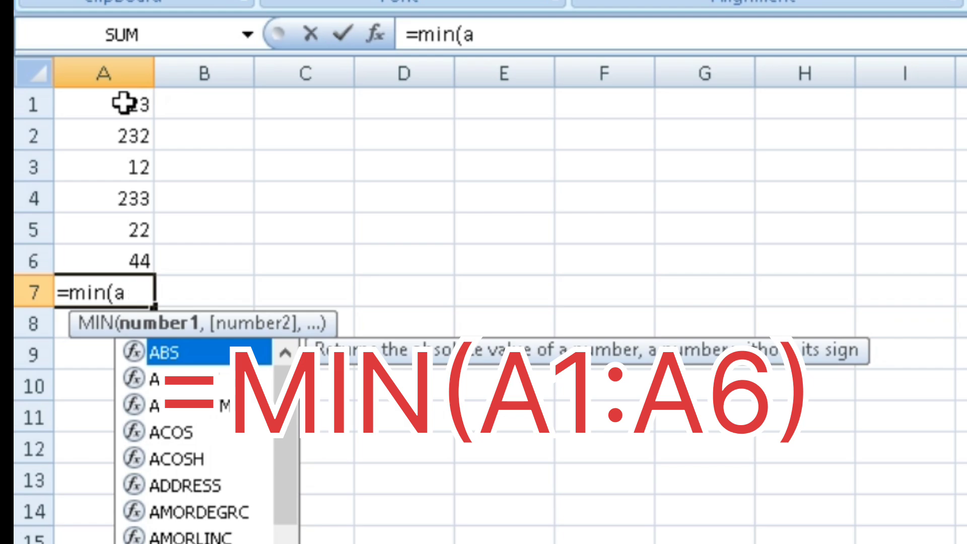
text(1:)
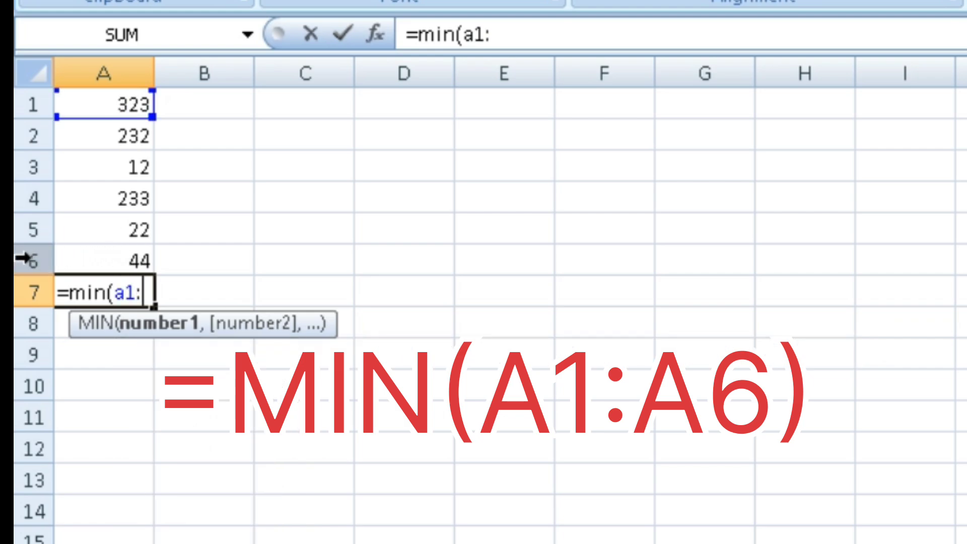
text(a)
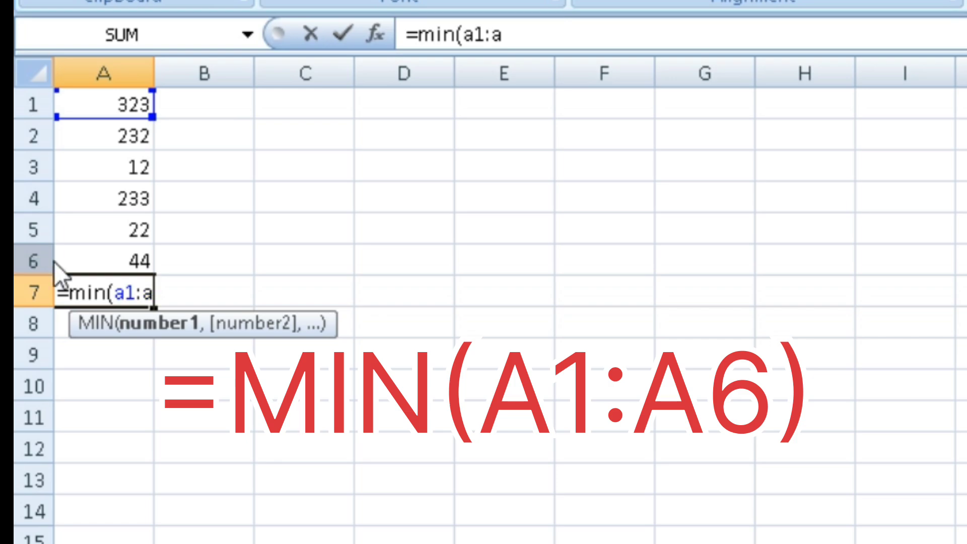
text(6)
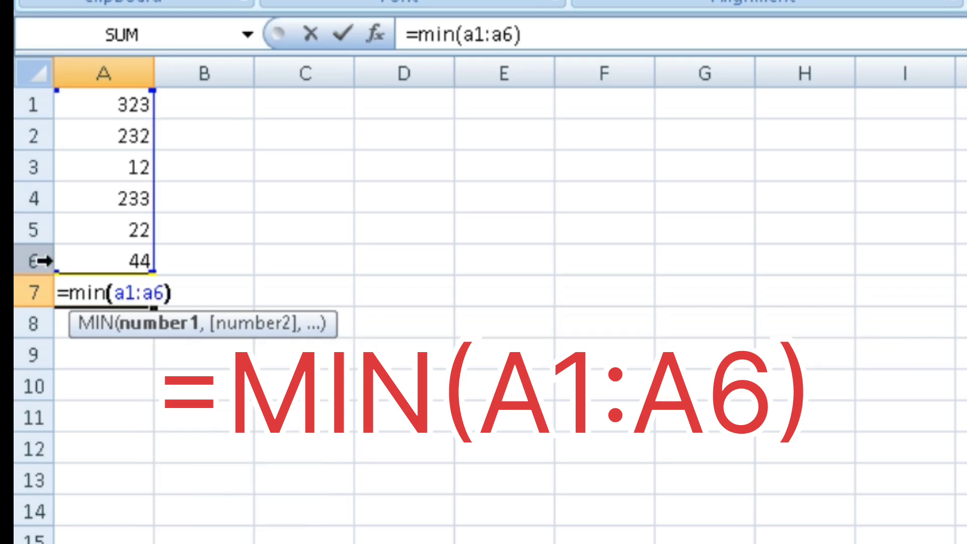
key(Return)
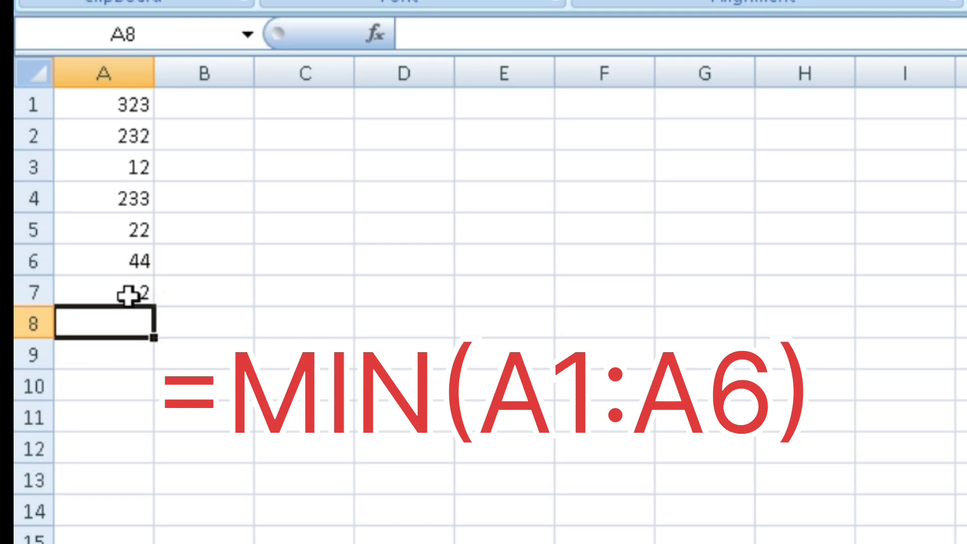
click(128, 295)
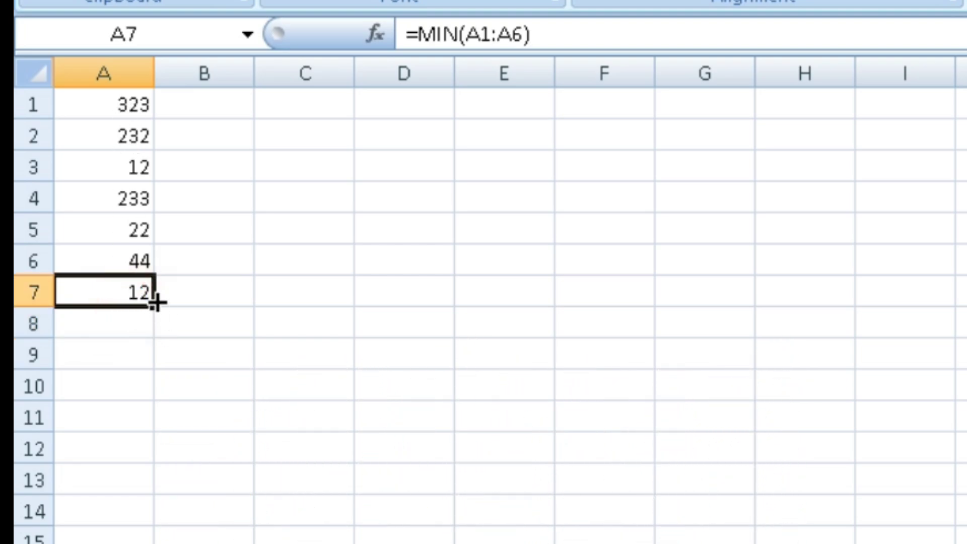
Copy the A7 MIN formula across row 7 to column I, then enter 33, 23 in B1:B2.
drag(156, 303, 917, 352)
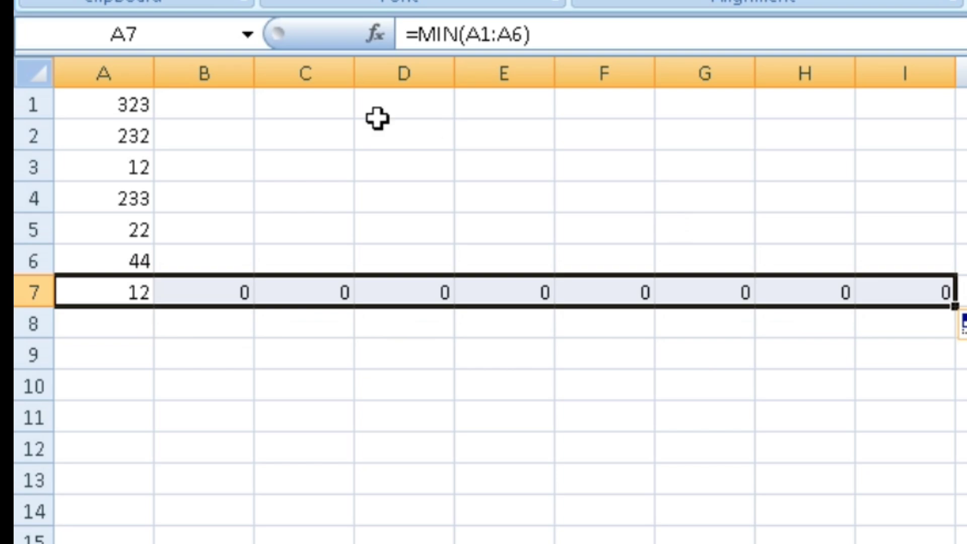
click(227, 101)
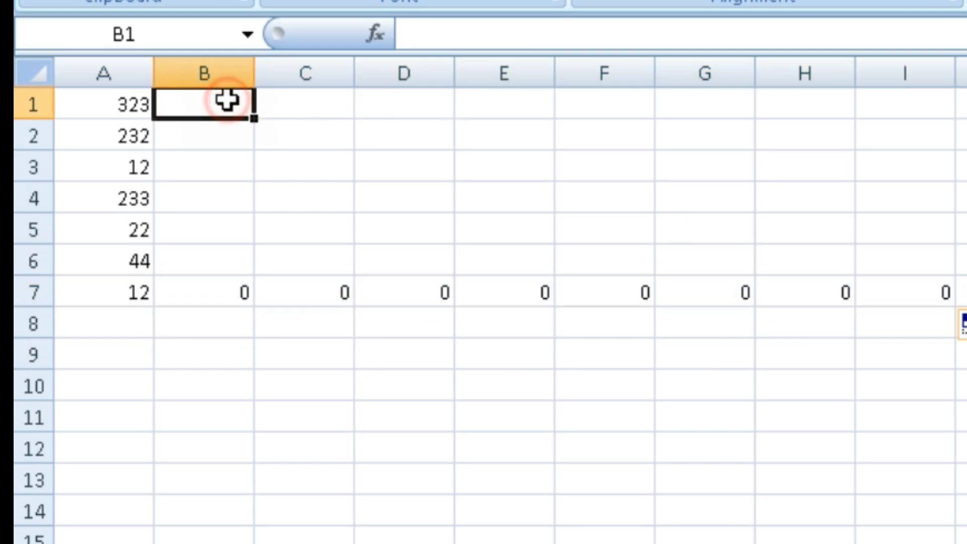
text(33)
key(Return)
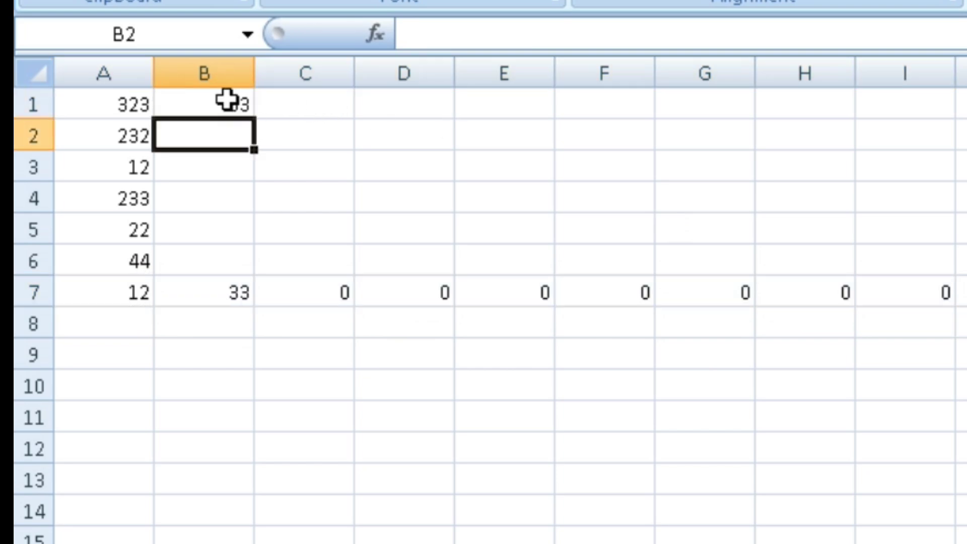
text(23)
key(Return)
Enter 23, 33, 55 and 12 in B3:B6 so B7 shows 12.
text(23)
key(Return)
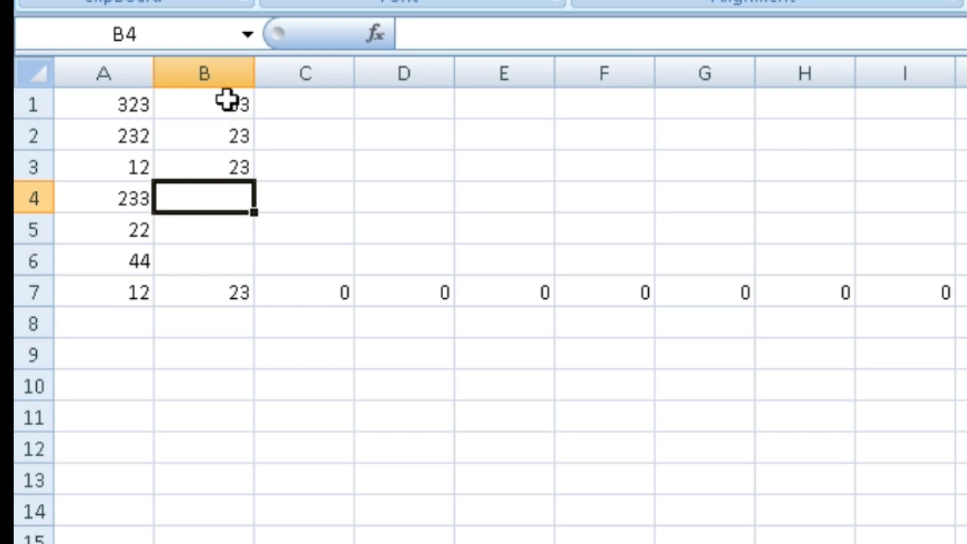
text(33)
key(Return)
text(55)
key(Return)
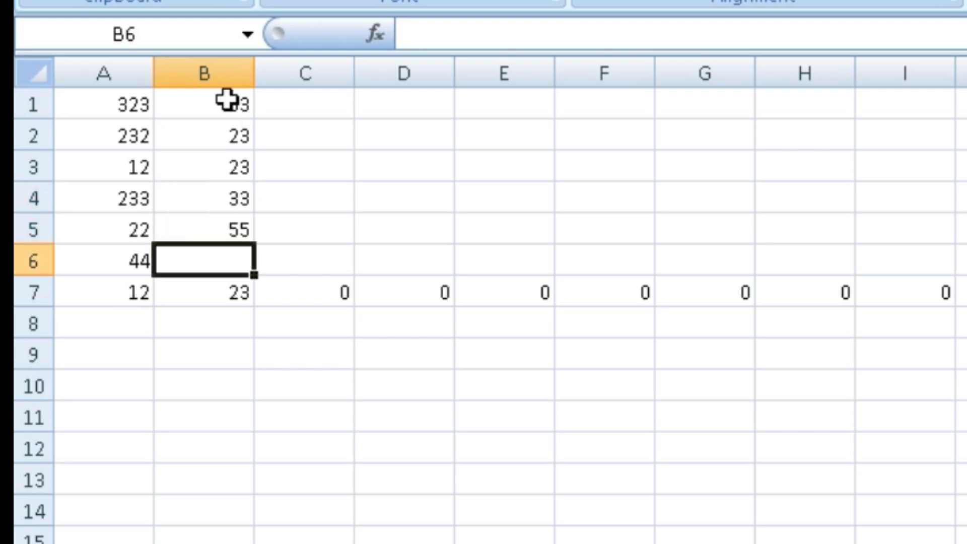
text(12)
key(Return)
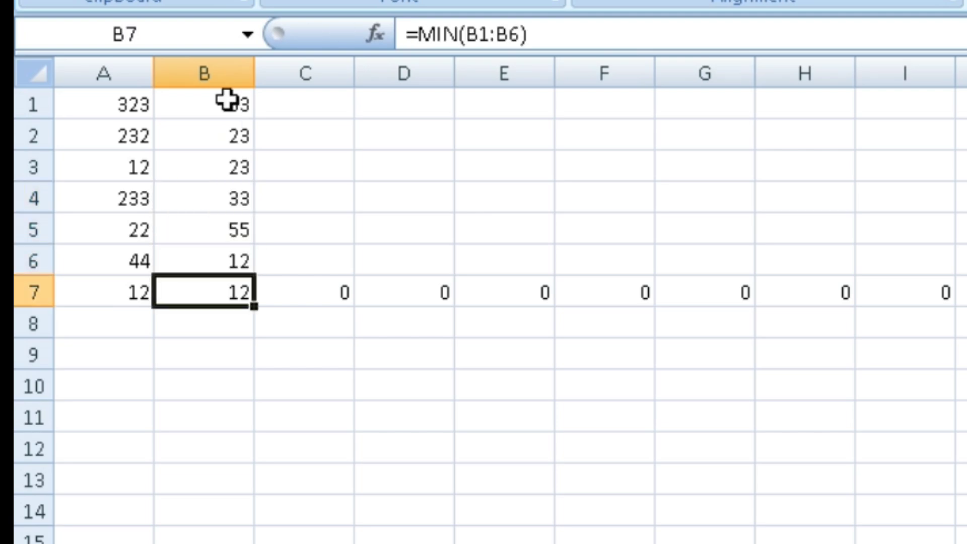